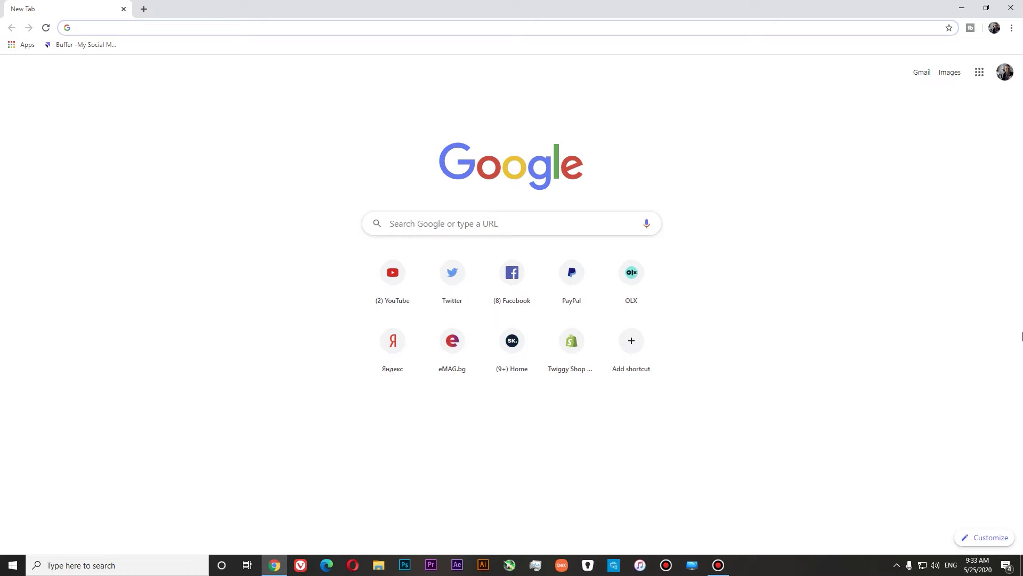
Step: Log into the TP-Link router admin at 192.168.0.1 with the saved login and open its client list
type("192.168.0.1")
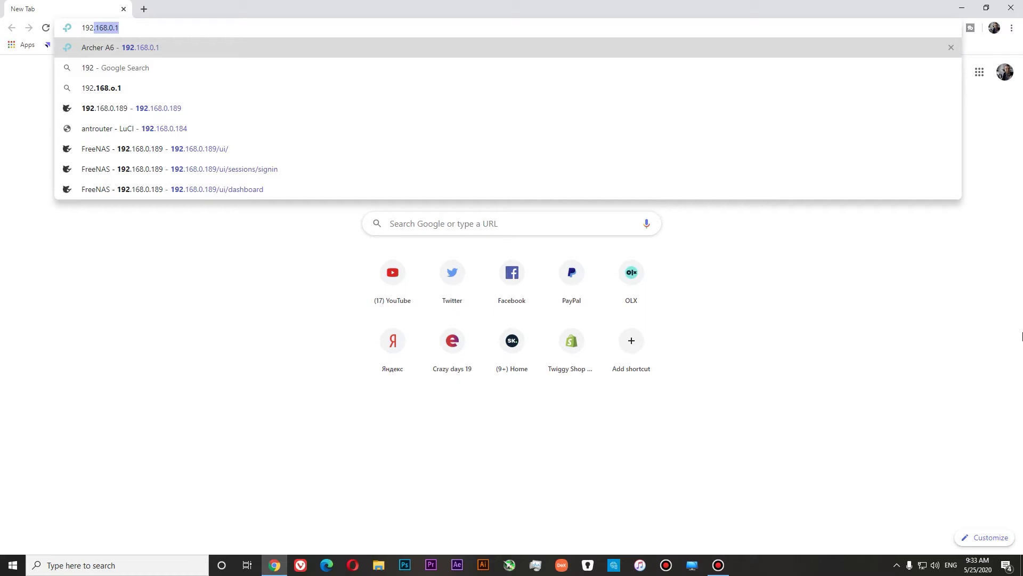
key("Return")
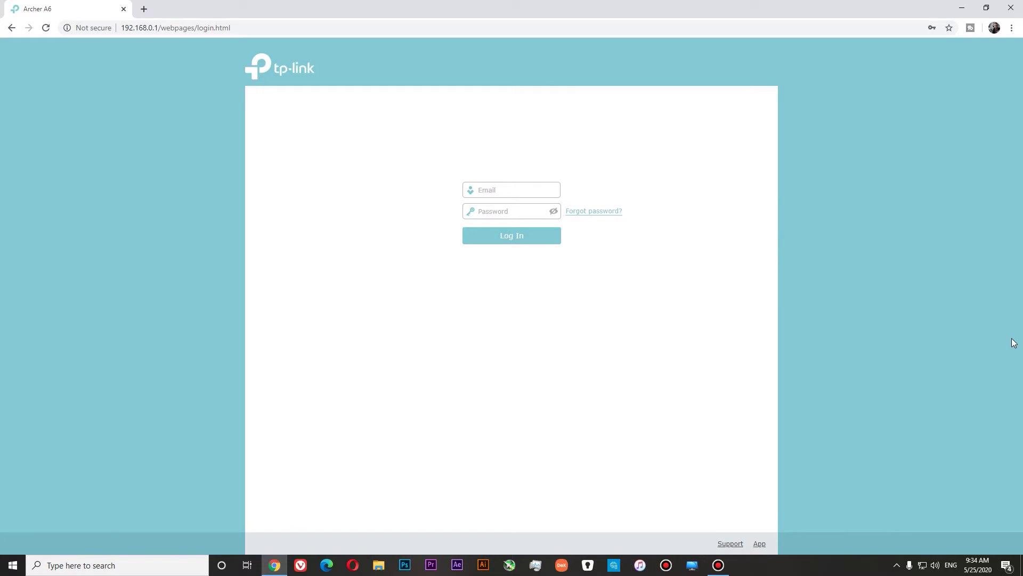
left_click(500, 190)
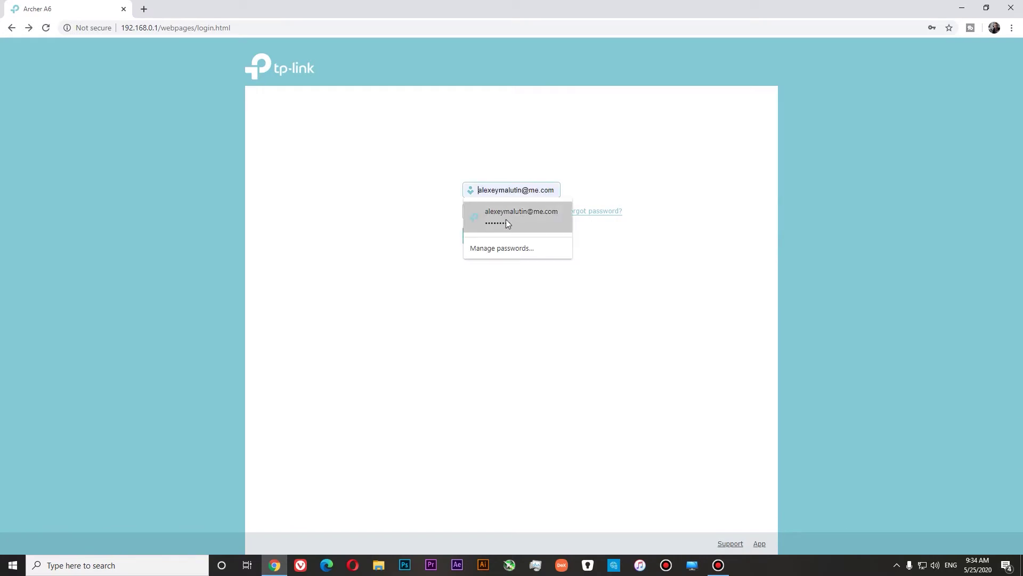
left_click(506, 219)
left_click(504, 237)
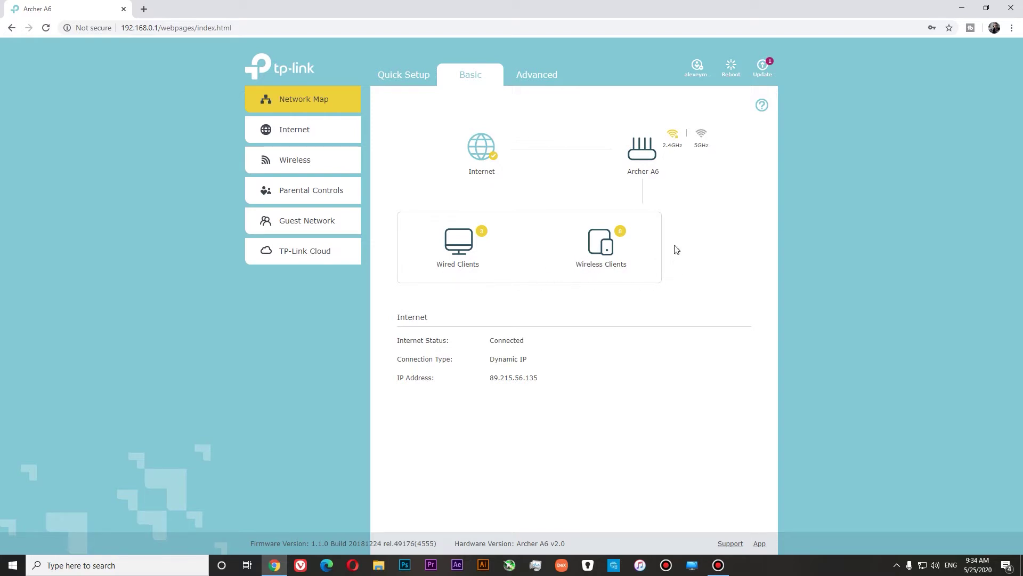
left_click(605, 250)
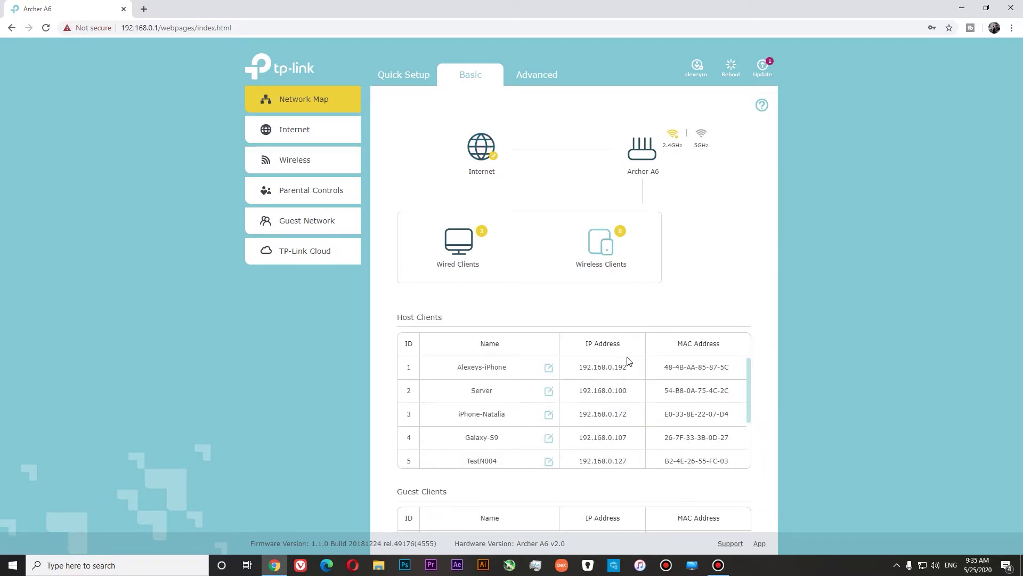
Step: Scroll the Host Clients list to find Antminer at 192.168.0.184, then start a Windows search
scroll(633, 389, "down", 3)
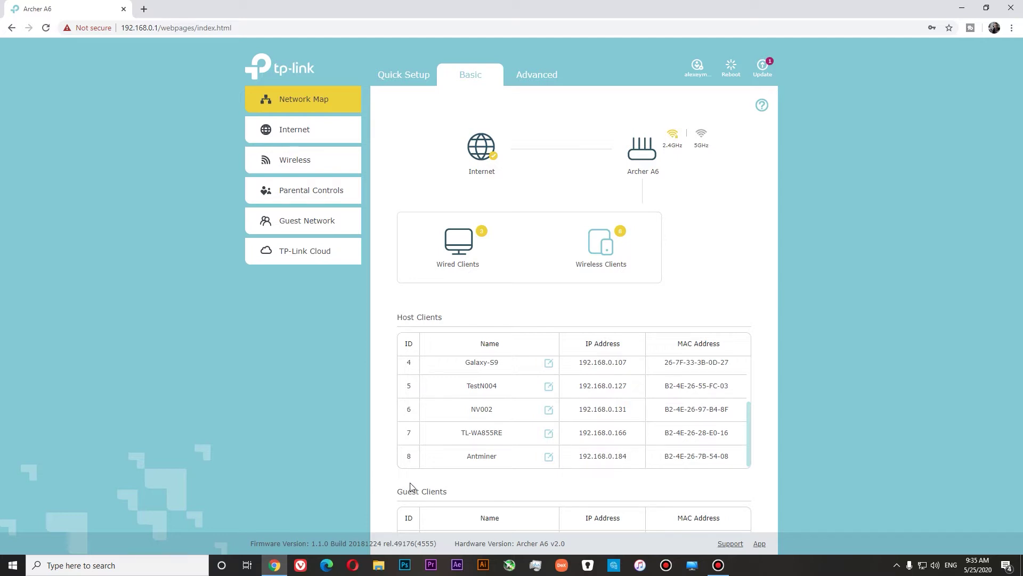
left_click(118, 569)
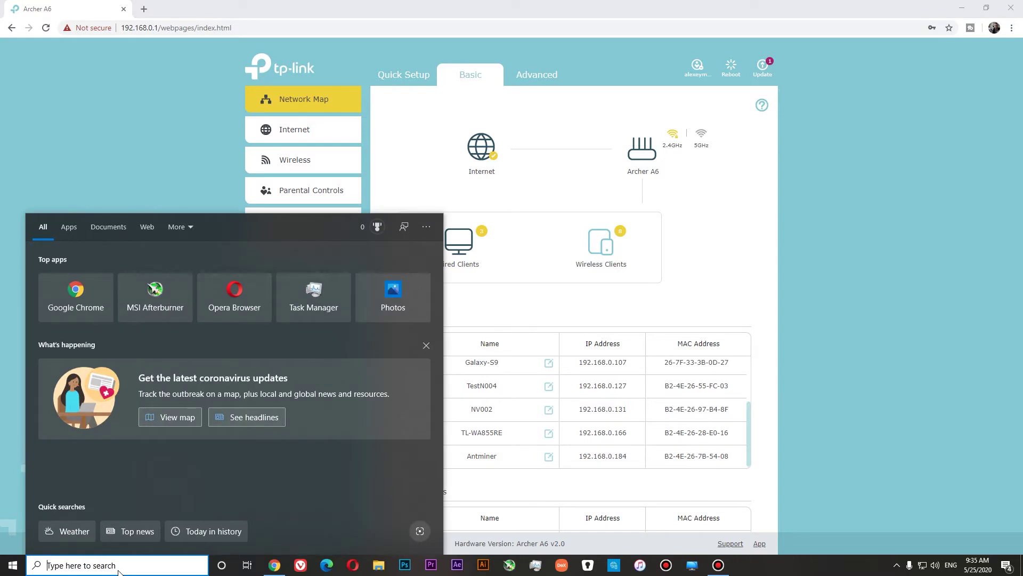
Step: Launch Angry IP Scanner and scan 192.168.0.0–192.168.0.255, dismissing the statistics summary
type("an")
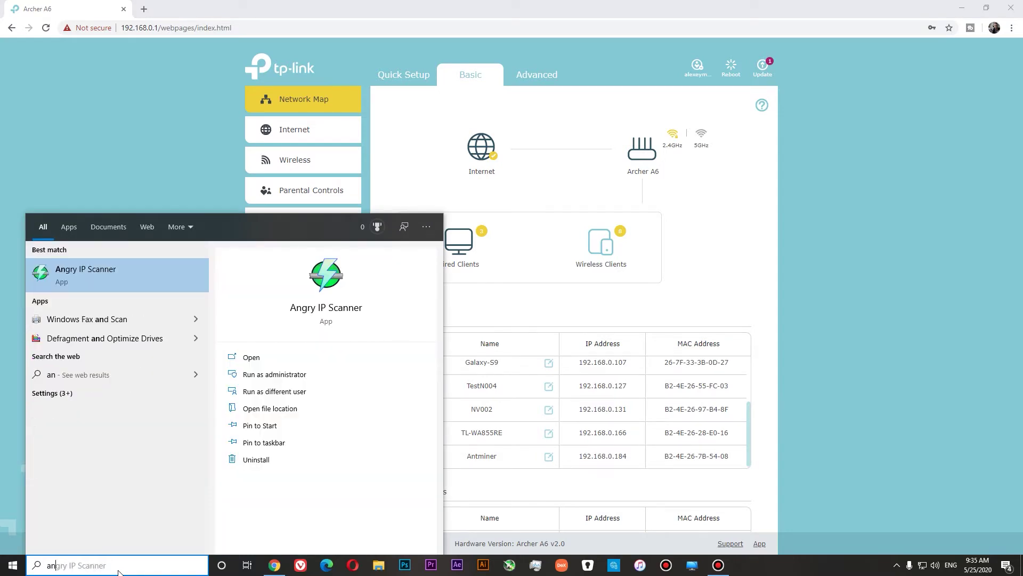
left_click(87, 272)
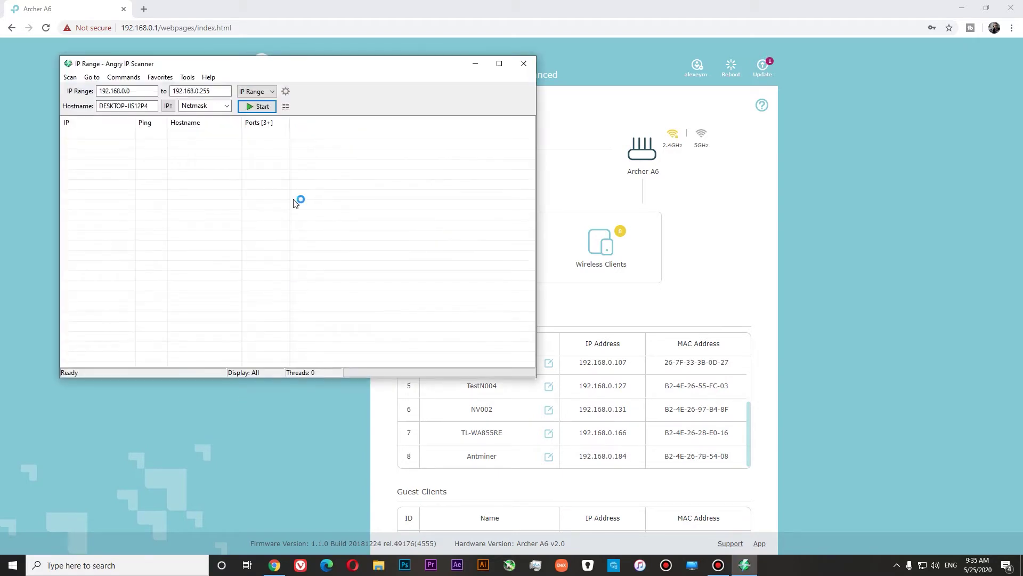
left_click(256, 107)
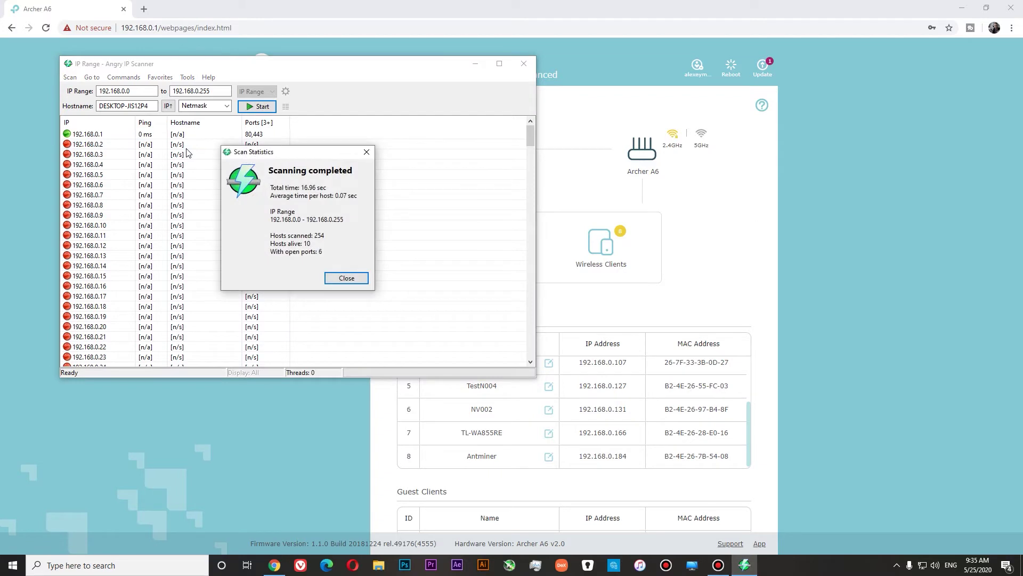
left_click(347, 278)
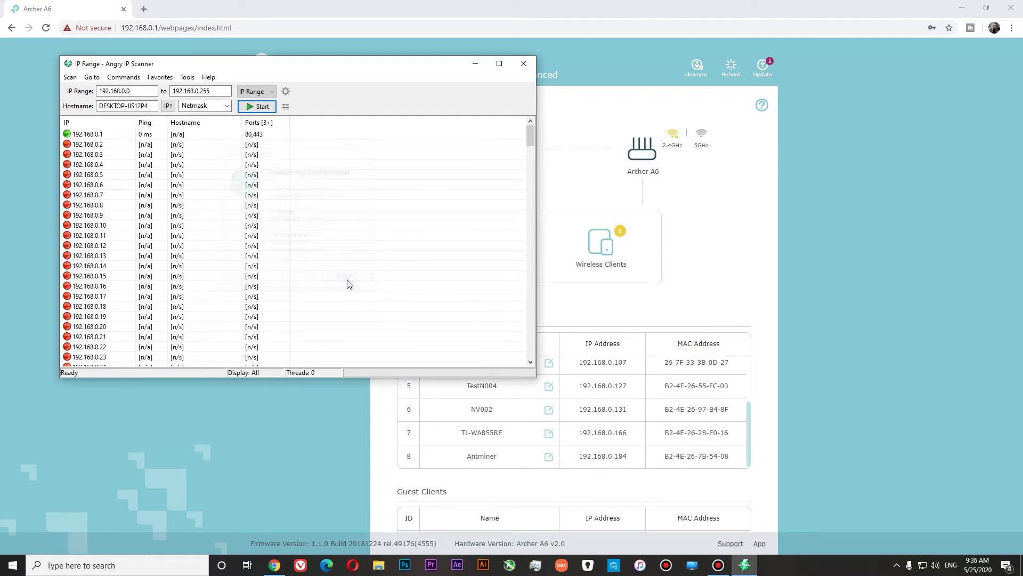
Step: Sort scan results by ping and open the details for host 192.168.0.184
left_click(145, 122)
left_click(168, 129)
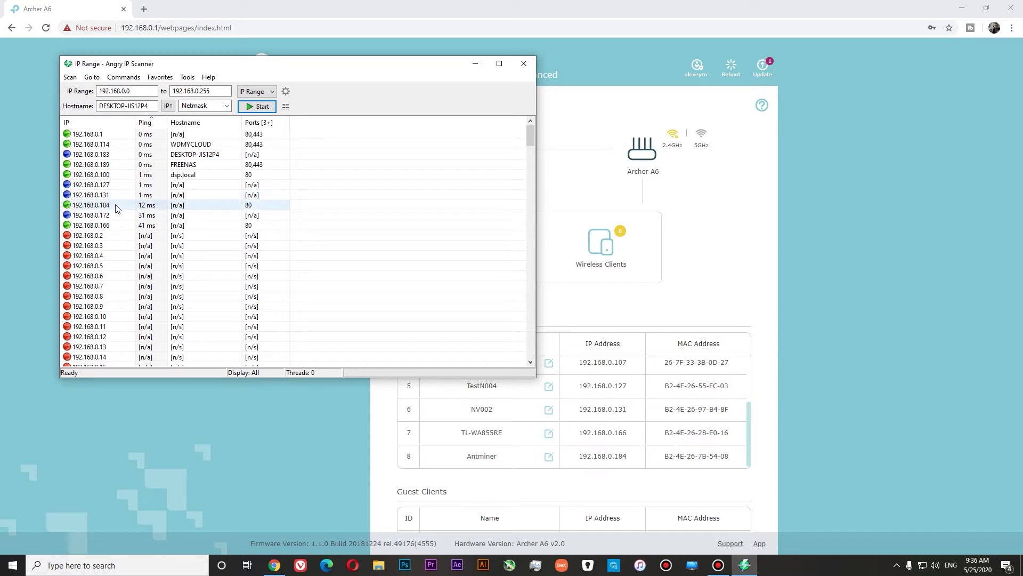
left_click(95, 209)
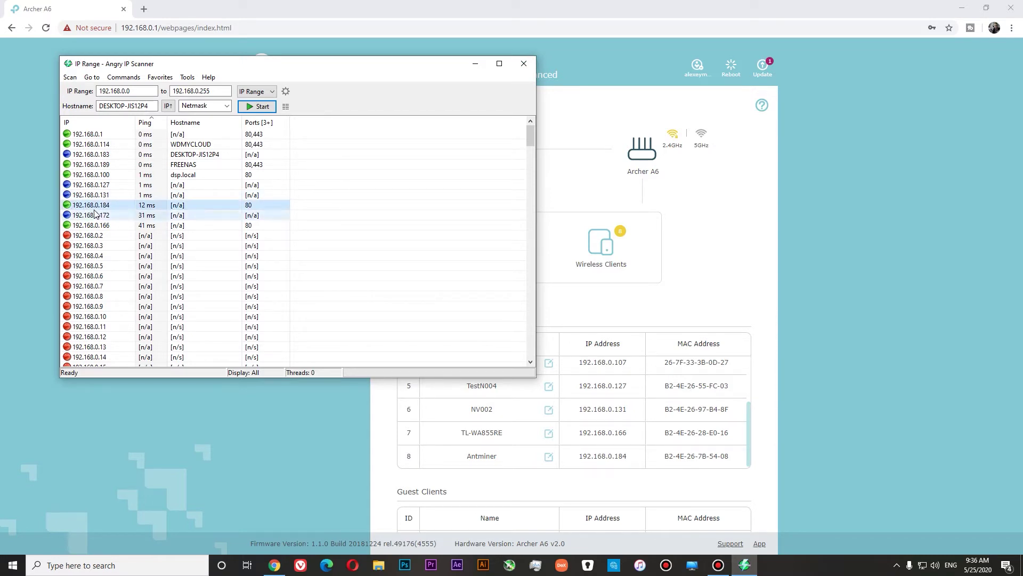
double_click(104, 207)
Step: Copy 192.168.0.184, close the scanner, and paste the IP into a new Chrome tab
left_click_drag(238, 163, 327, 166)
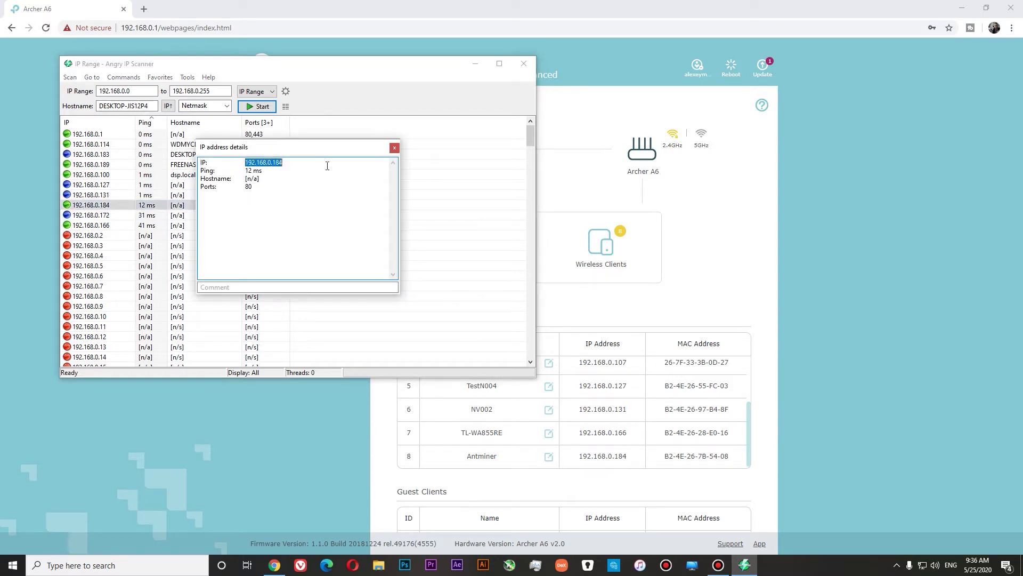
right_click(276, 167)
left_click(290, 196)
left_click(394, 147)
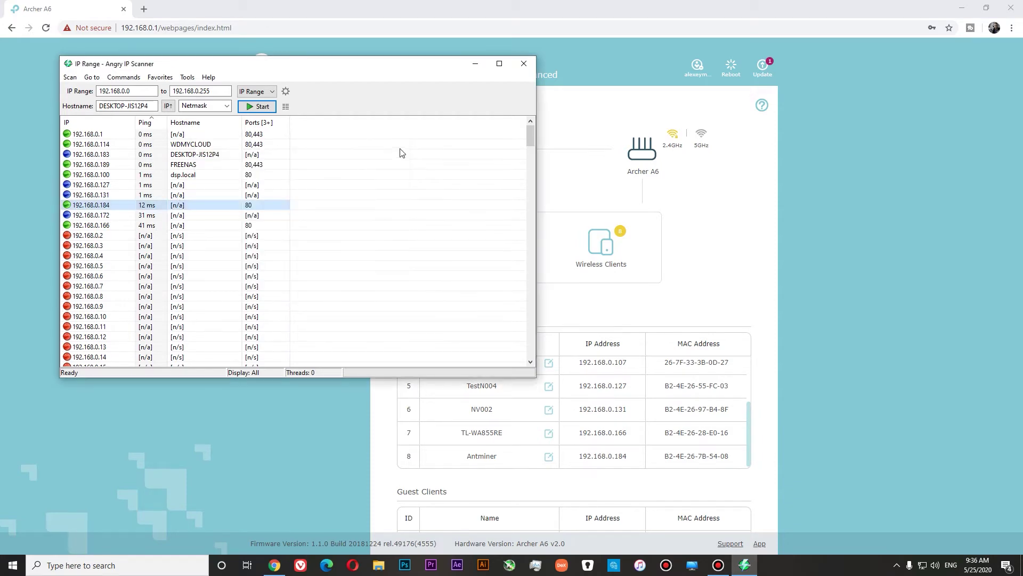
left_click(526, 65)
left_click(144, 10)
right_click(177, 26)
left_click(200, 97)
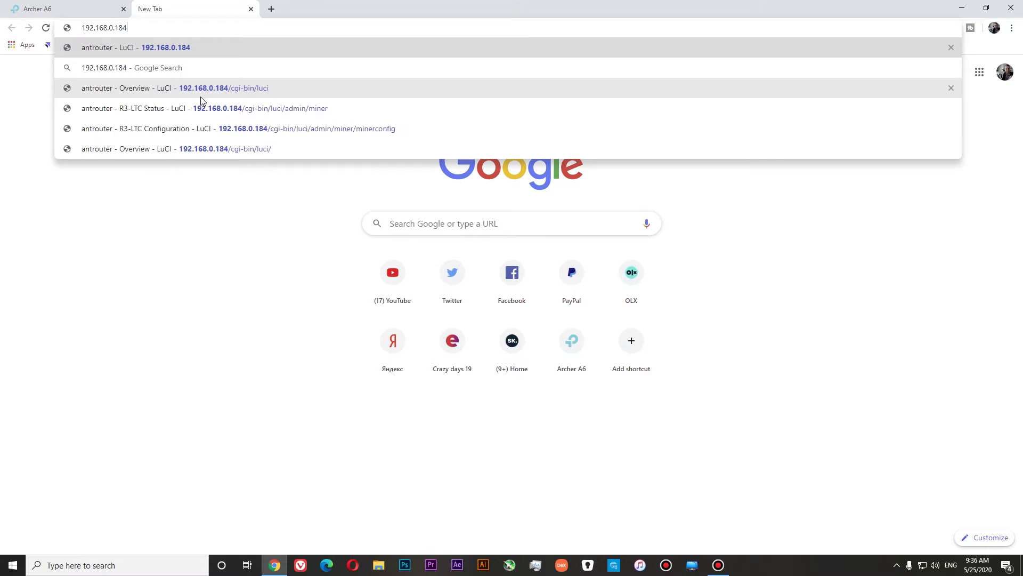
Step: Load 192.168.0.184 and log into the Antminer's LuCI interface as root
key("Return")
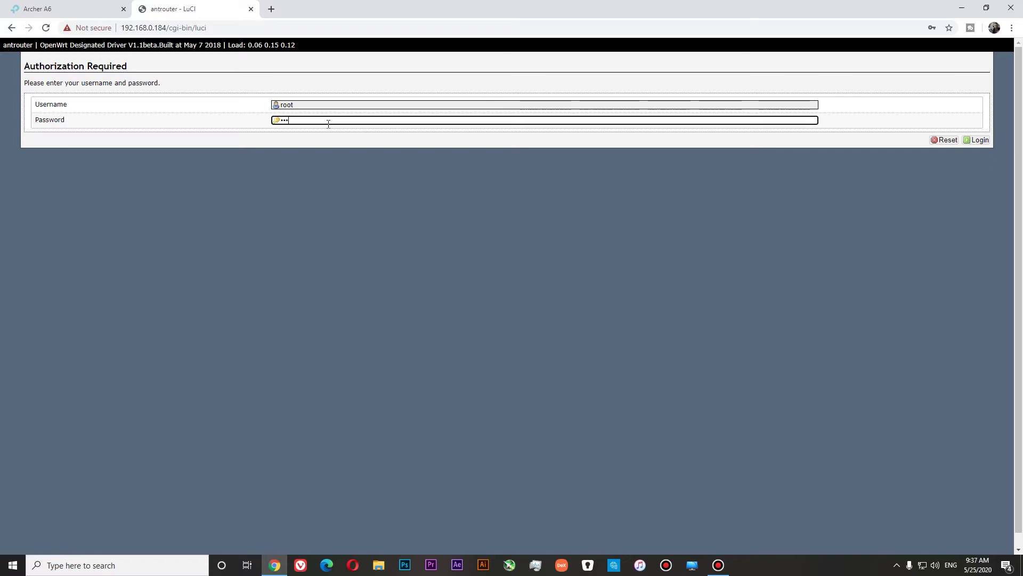
left_click(977, 140)
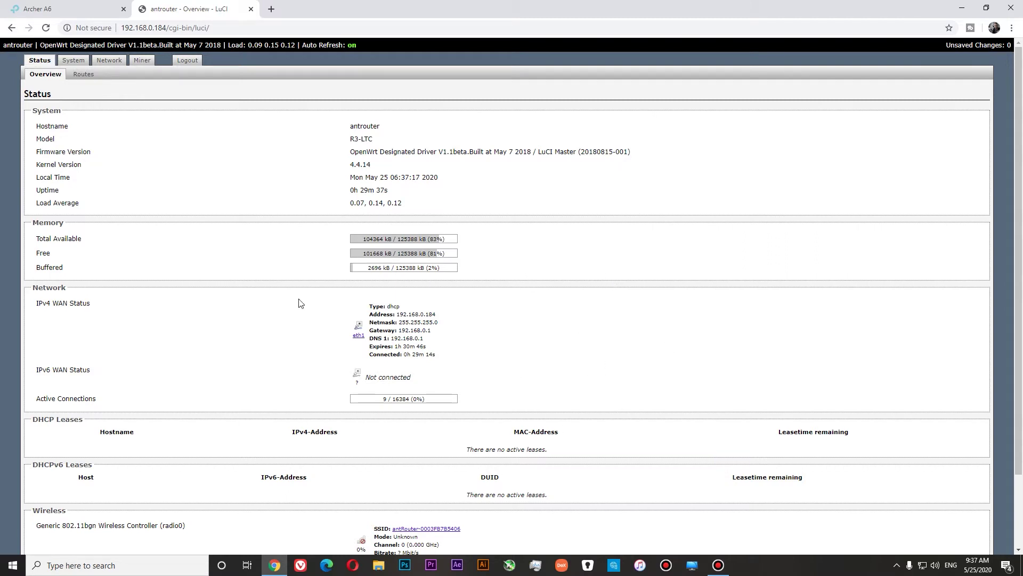
Step: Show the miner's R3-LTC Configuration page with its three pools, then open a blank tab
left_click(142, 61)
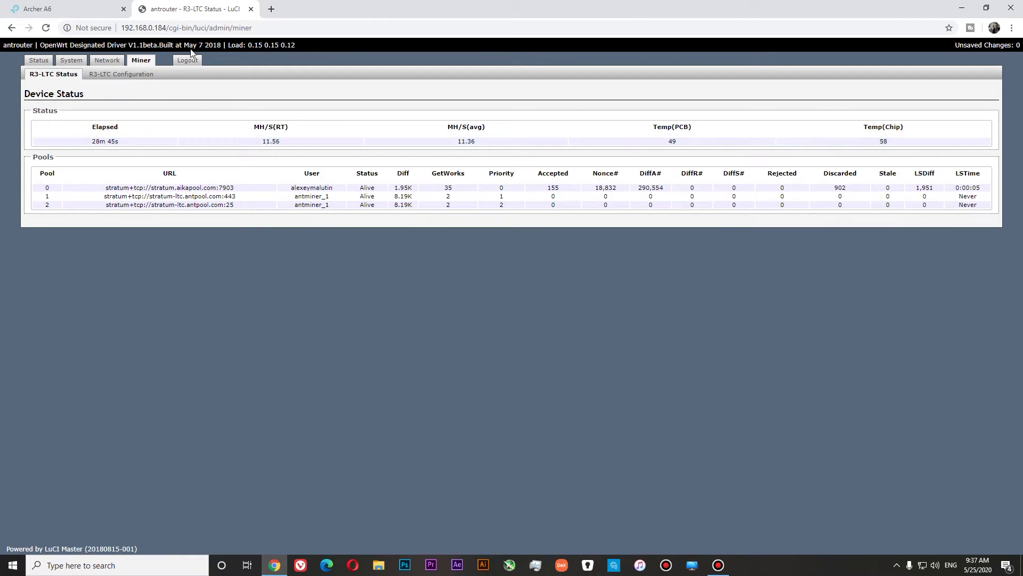
left_click(124, 76)
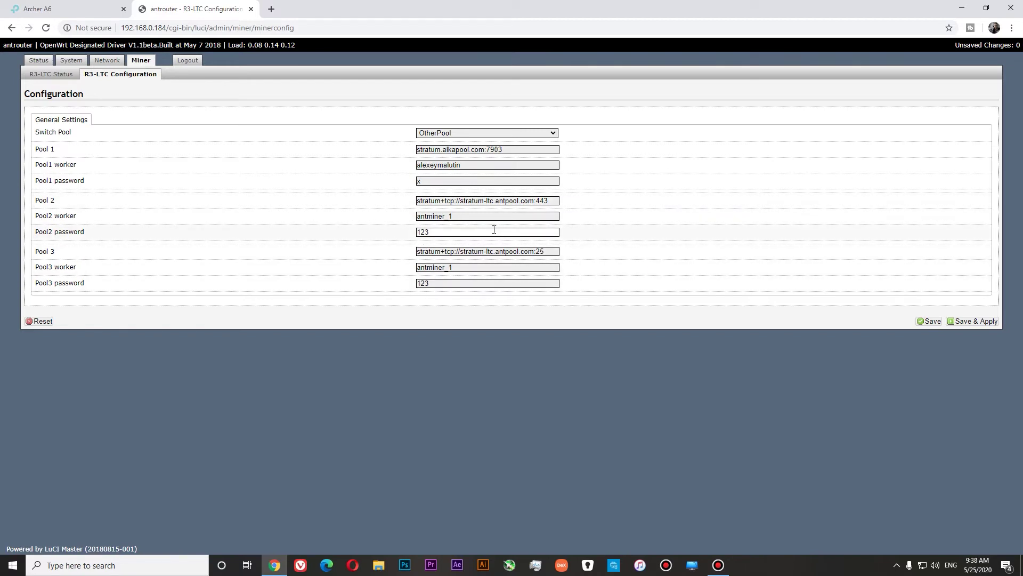
left_click(272, 10)
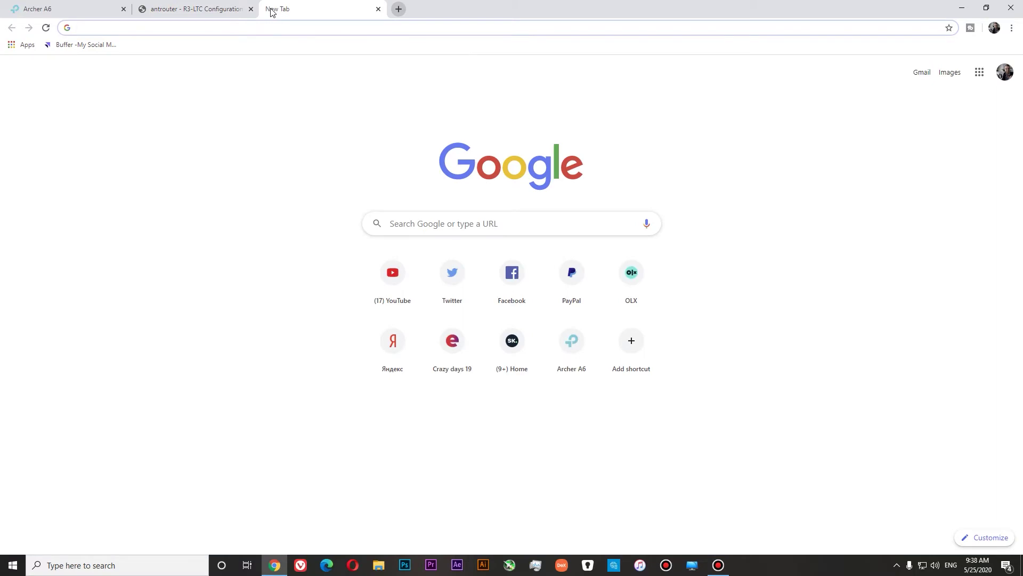
Step: Search the web for f2pool and open the F2Pool website
type("f2")
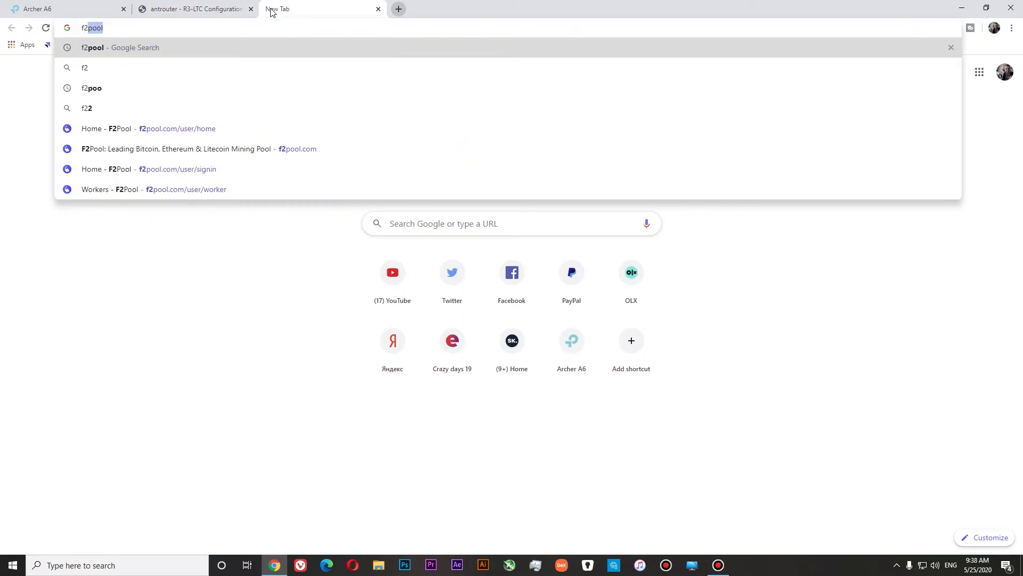
key("Return")
left_click(177, 154)
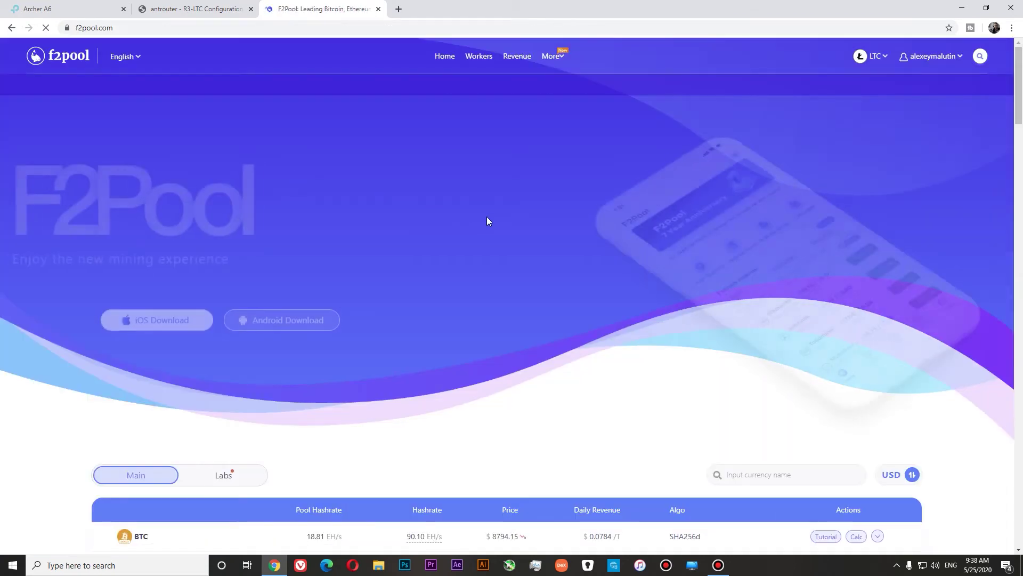
Step: Copy the Europe mining address stratum+tcp://ltc-eu.f2pool.com:8888 from the Mining Address section
mouse_move(885, 72)
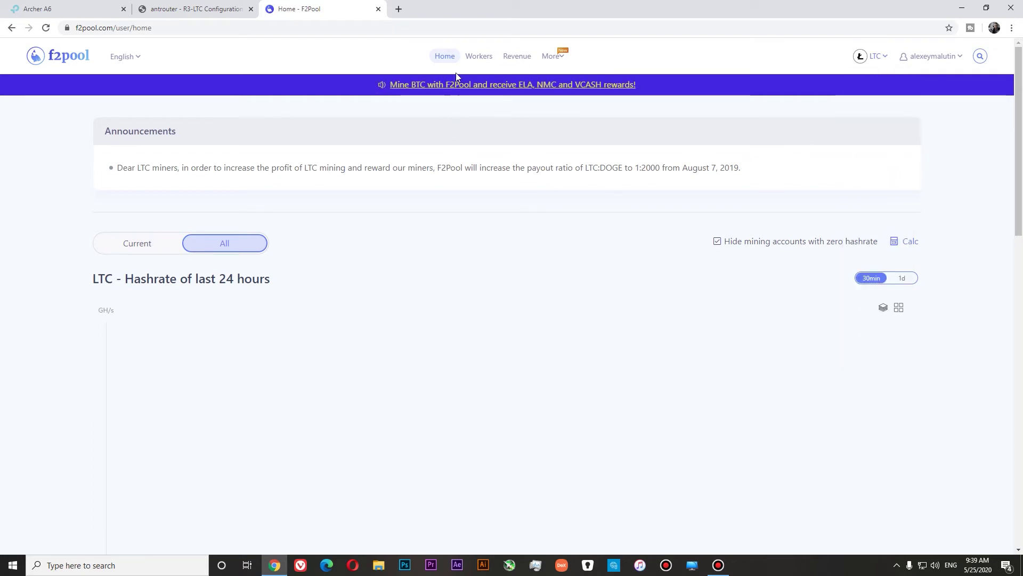
scroll(477, 171, "down", 9)
scroll(463, 347, "up", 9)
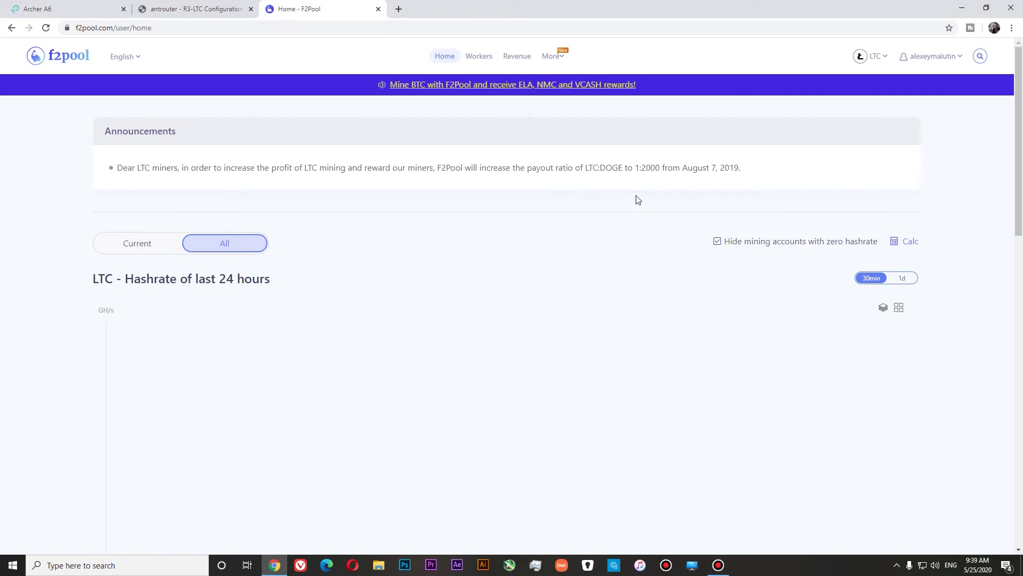
scroll(625, 197, "down", 3)
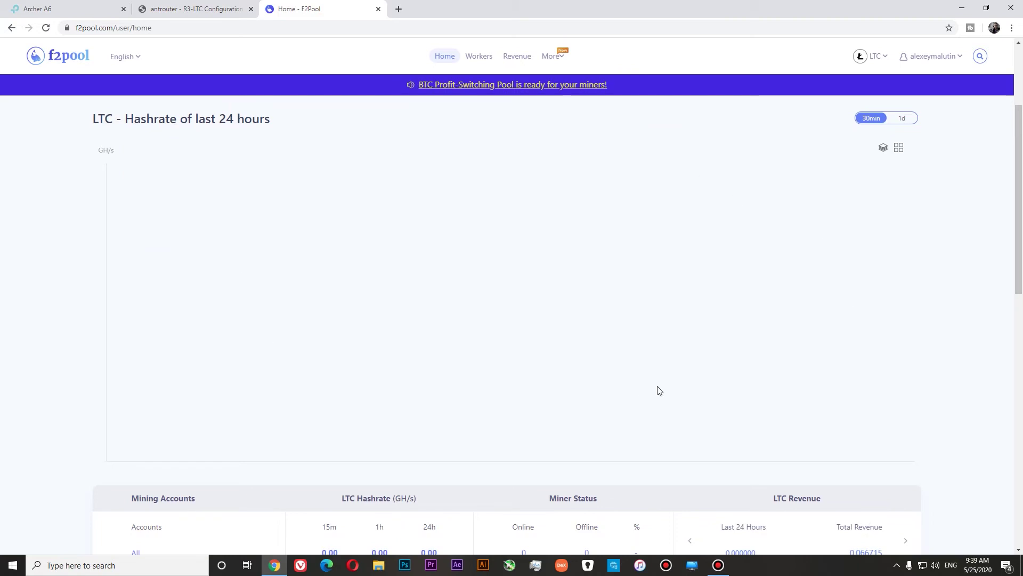
scroll(659, 390, "down", 7)
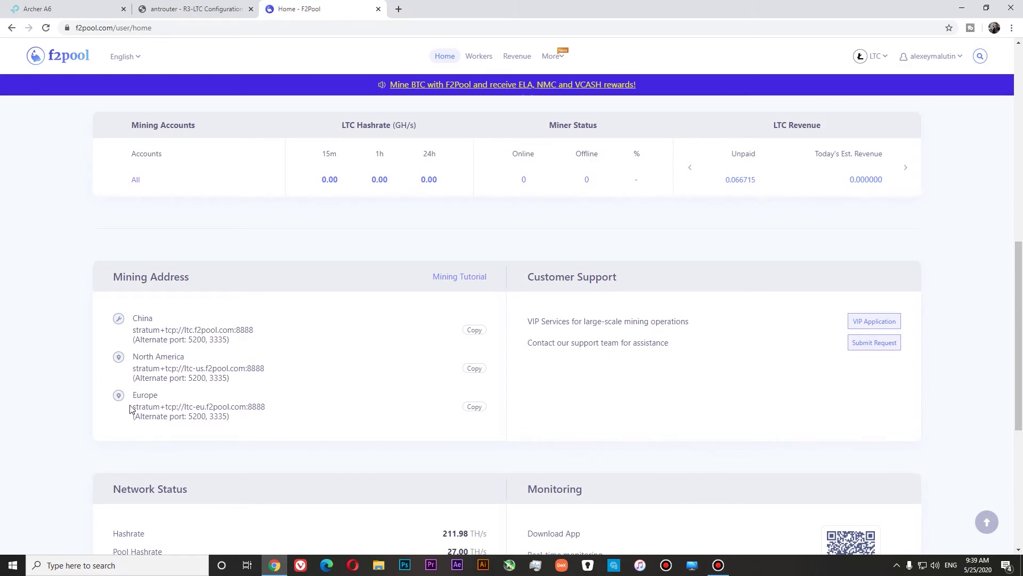
left_click(476, 408)
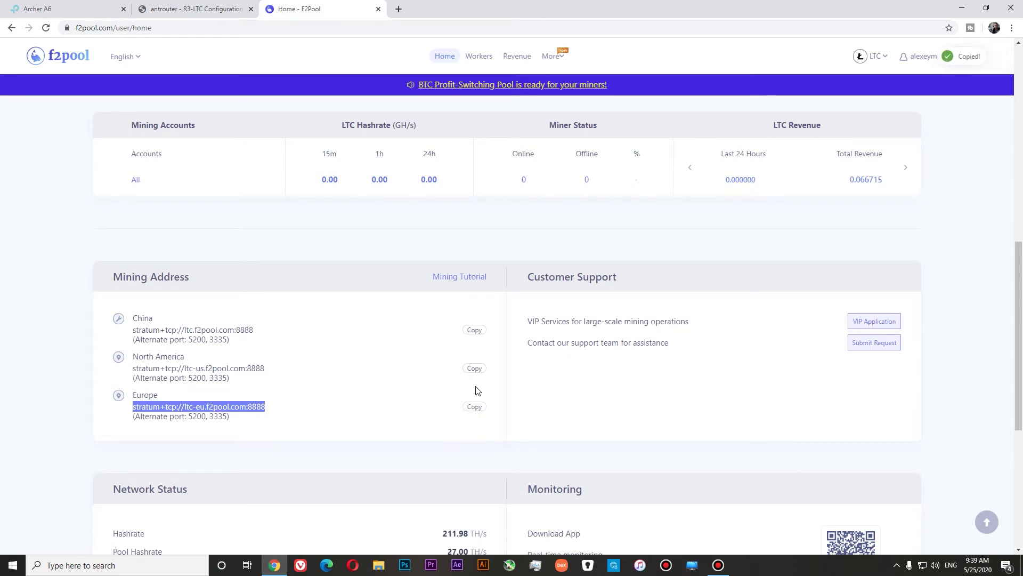
scroll(466, 403, "down", 3)
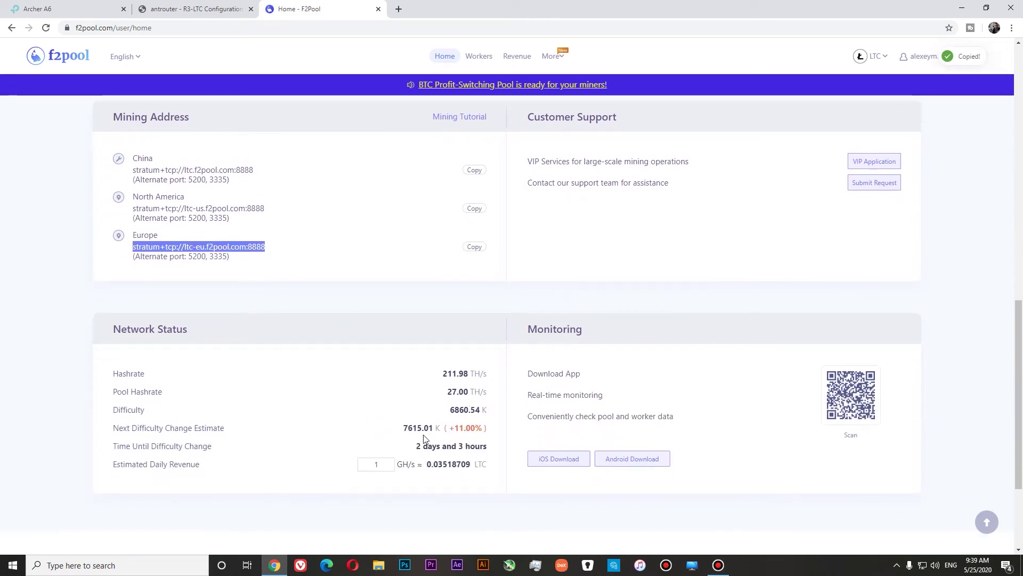
scroll(440, 288, "up", 2)
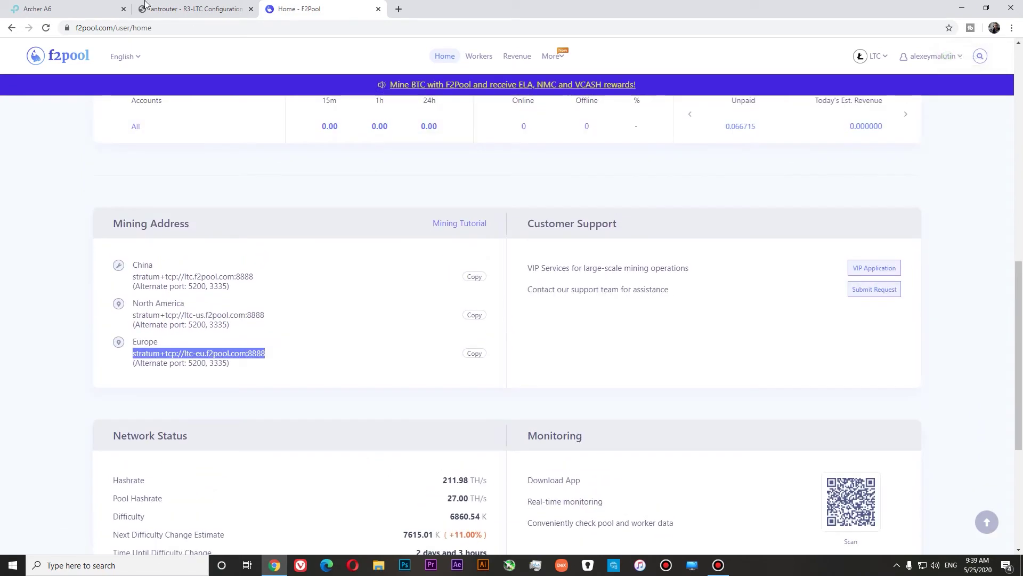
Step: Set Pool 1 to the F2Pool Europe URL, append .001 to the Pool1 worker, and Save & Apply
left_click(203, 8)
triple_click(473, 150)
right_click(489, 153)
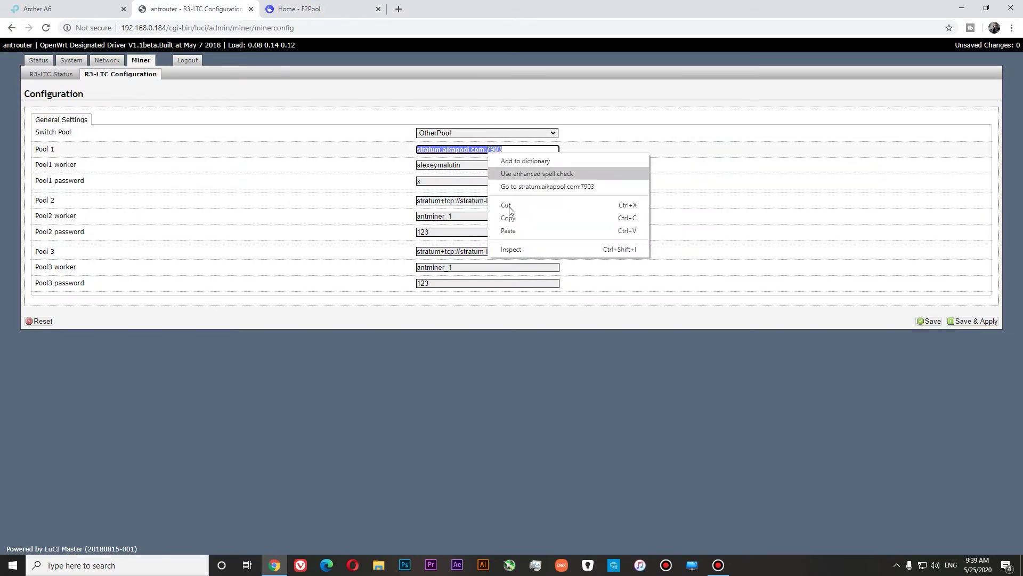
left_click(514, 233)
left_click(483, 164)
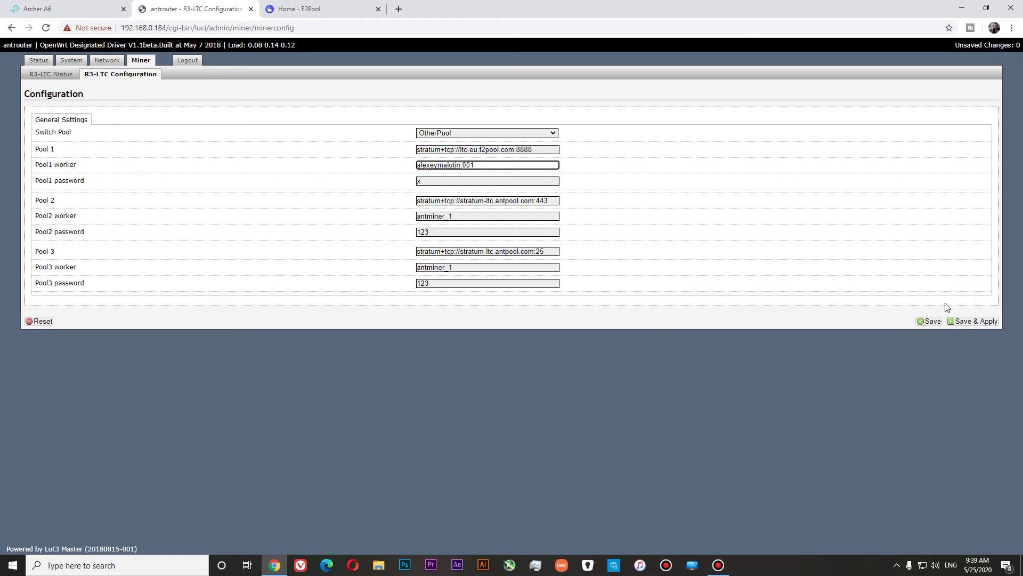
left_click(969, 322)
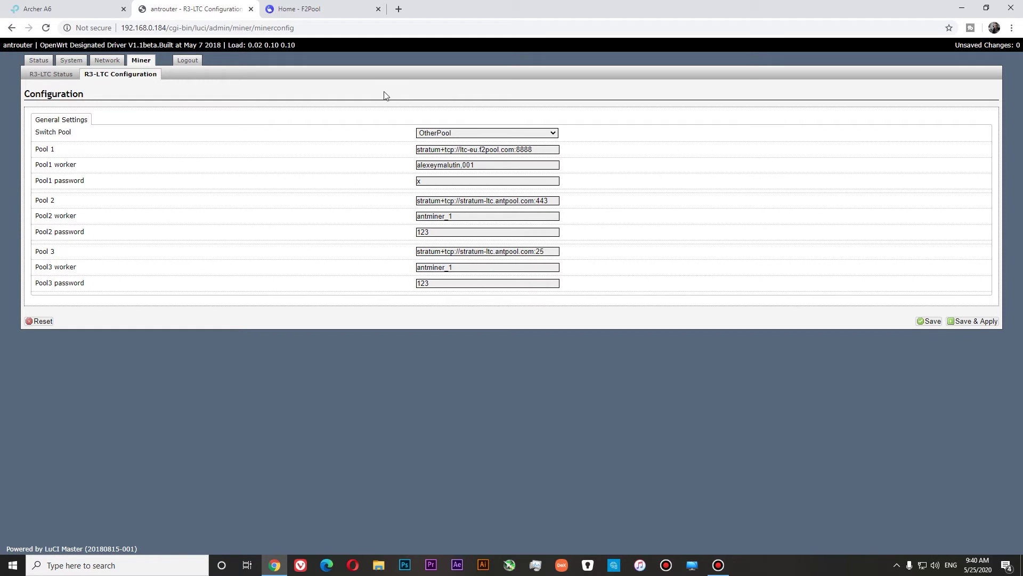
Step: Refresh R3-LTC Status to confirm about 11.8 MH/s with ltc-eu.f2pool.com Alive, then return to F2Pool
left_click(53, 75)
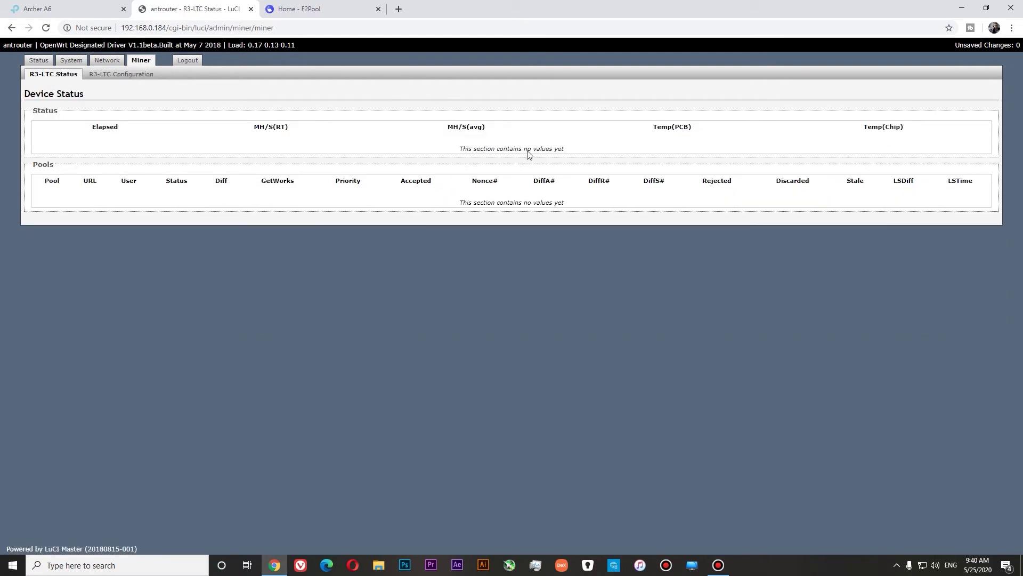
left_click(69, 78)
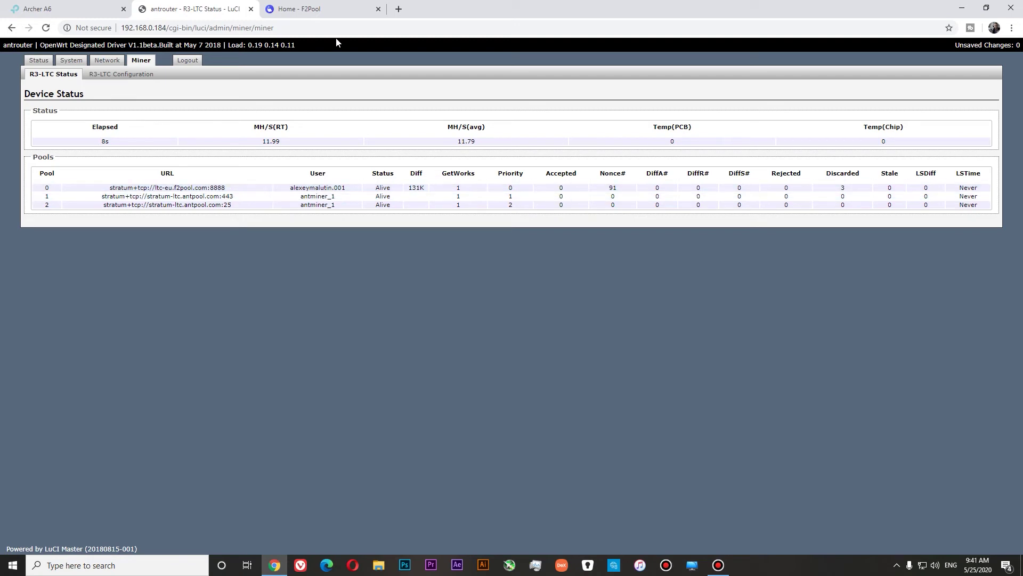
left_click(322, 15)
scroll(337, 185, "up", 3)
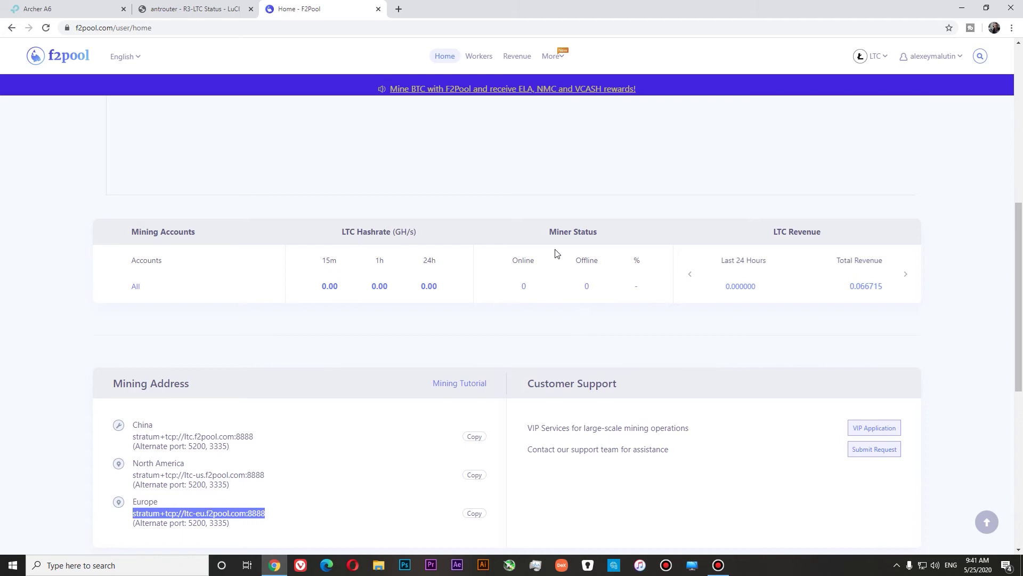
left_click(47, 28)
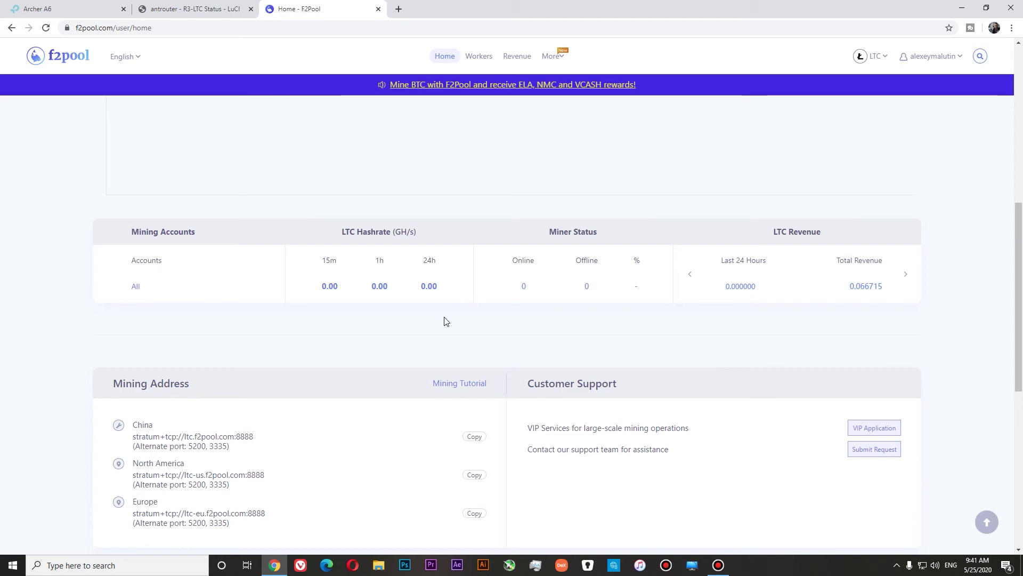
scroll(445, 320, "up", 1)
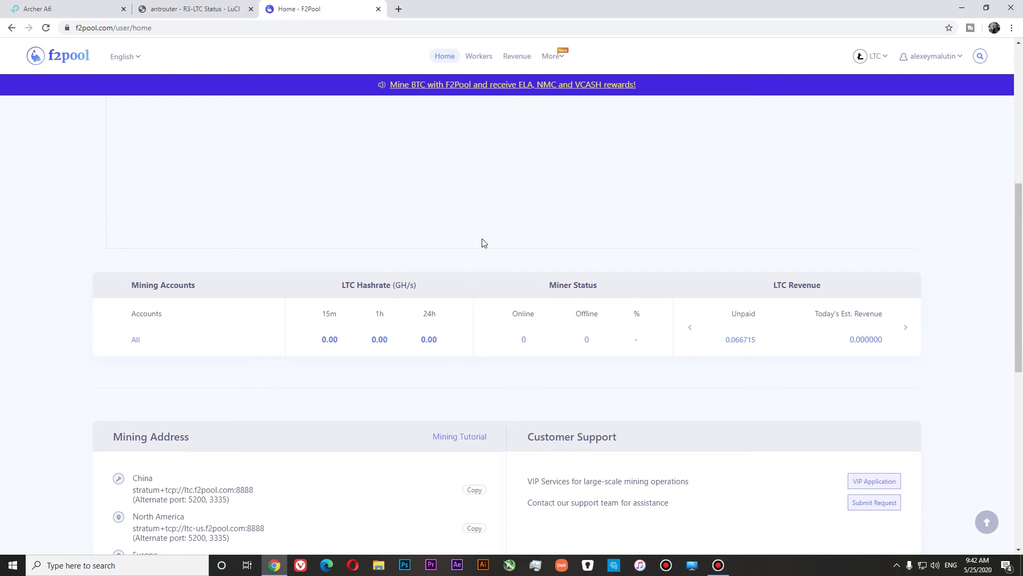
left_click(486, 60)
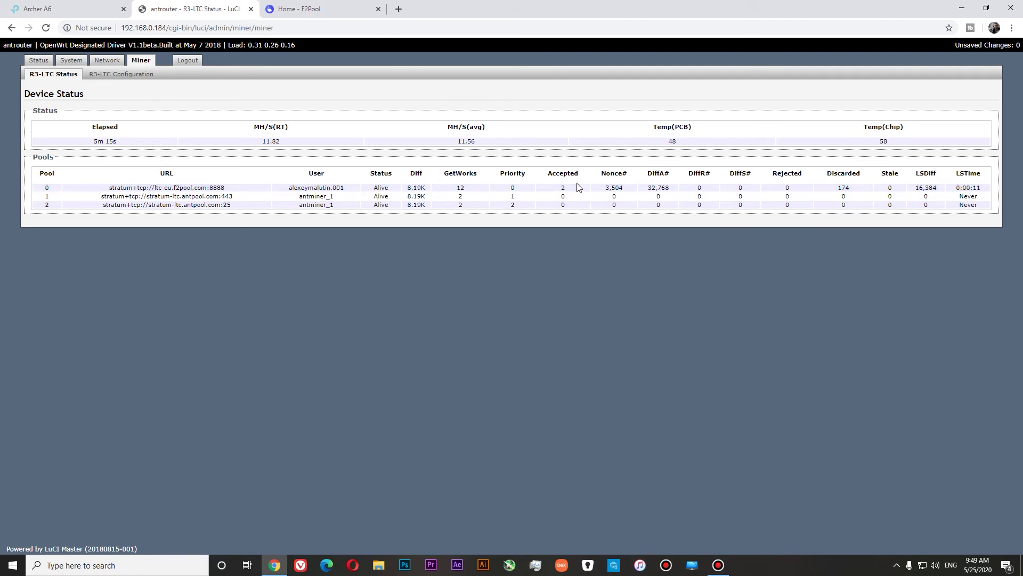
Step: Return to the F2Pool dashboard tab after checking the 2 accepted shares in LuCI
left_click(316, 10)
Step: Check the F2Pool dashboard's miner status, then view worker 001 running at 3639.80 KH/s
left_click(441, 57)
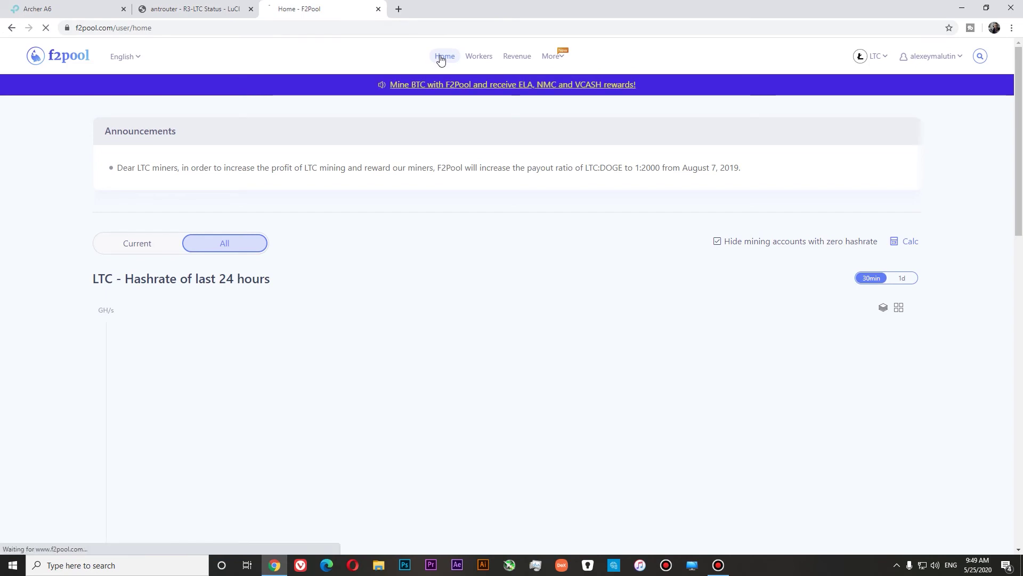
scroll(489, 247, "down", 5)
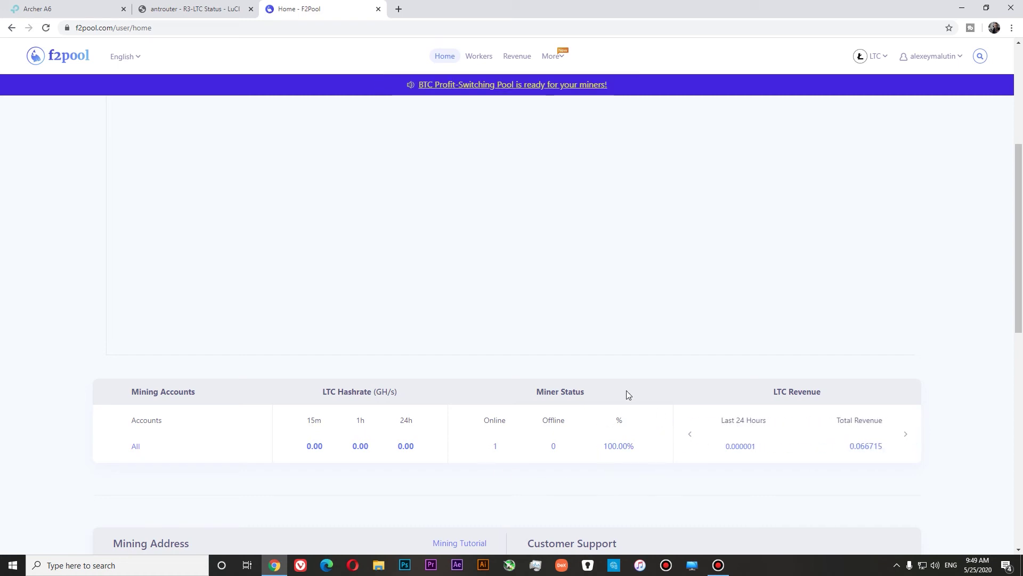
left_click(485, 58)
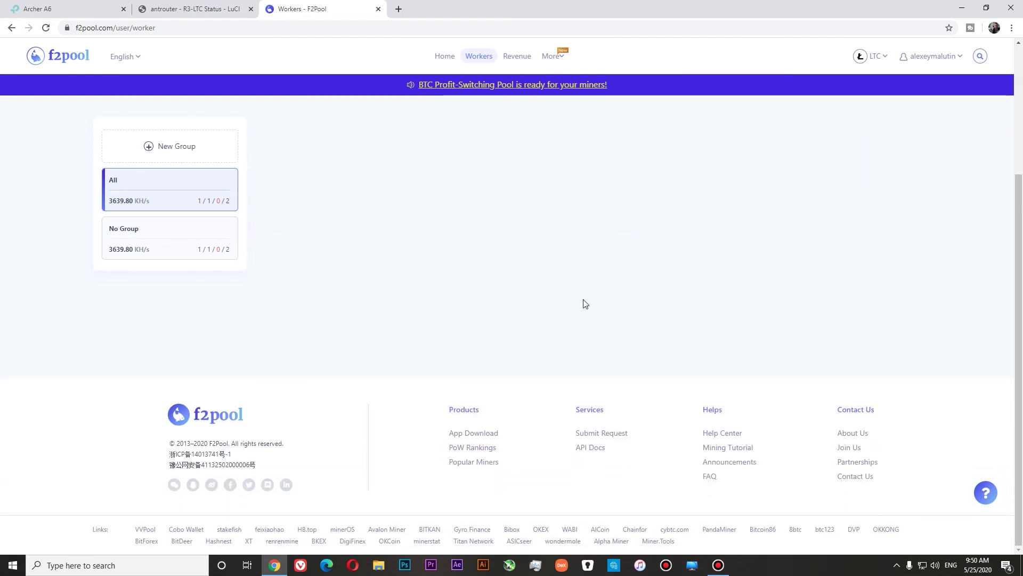
Step: Open the F2Pool Mining Guide - BCH from the Help Center and read its device configuration steps
left_click(742, 452)
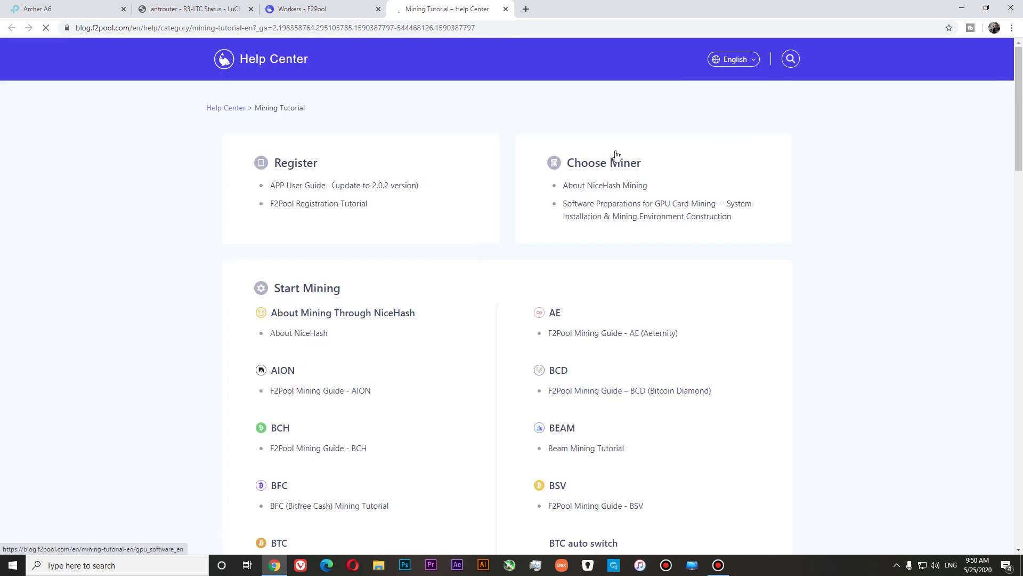
scroll(514, 297, "down", 2)
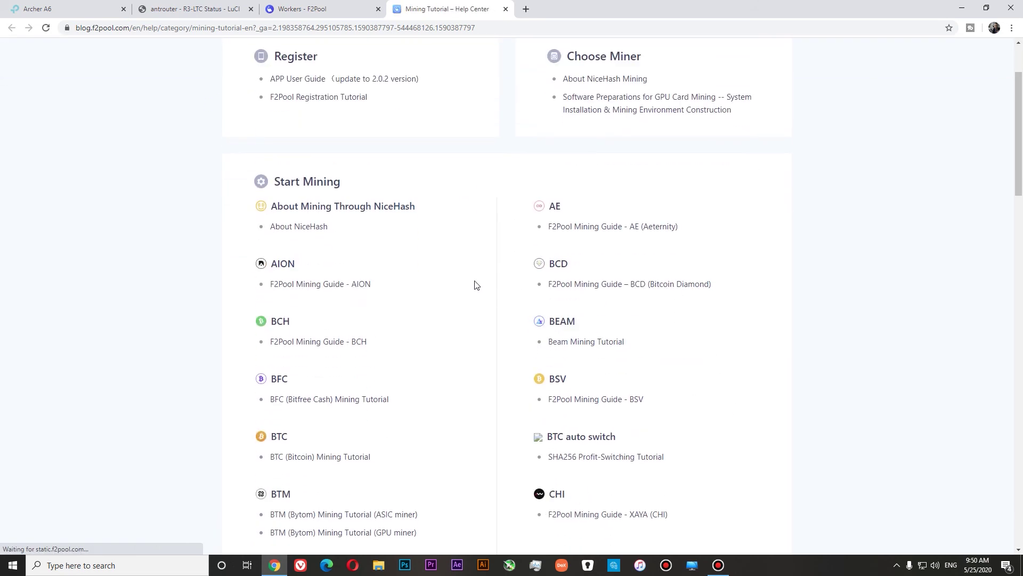
scroll(476, 284, "down", 1)
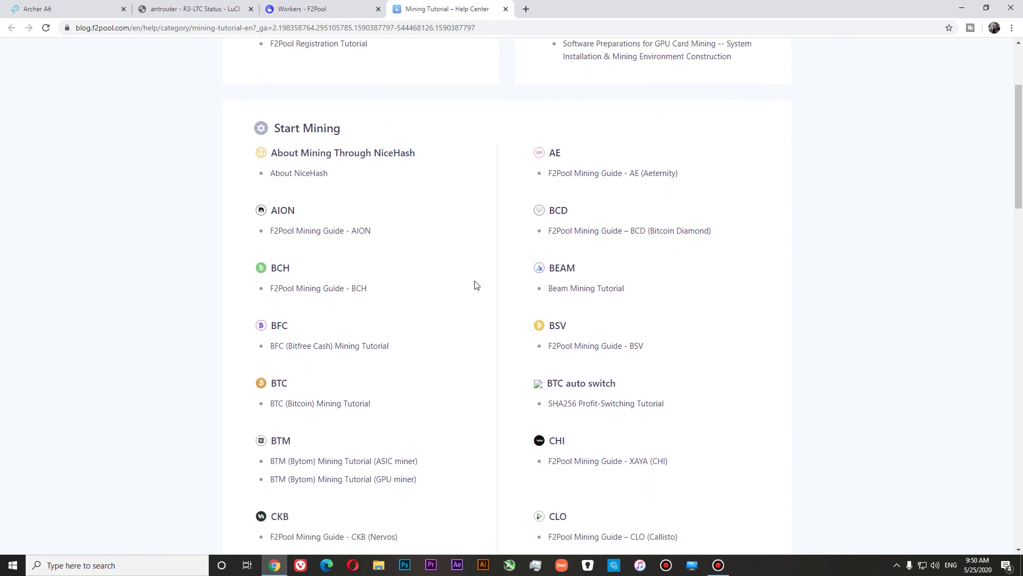
left_click(318, 288)
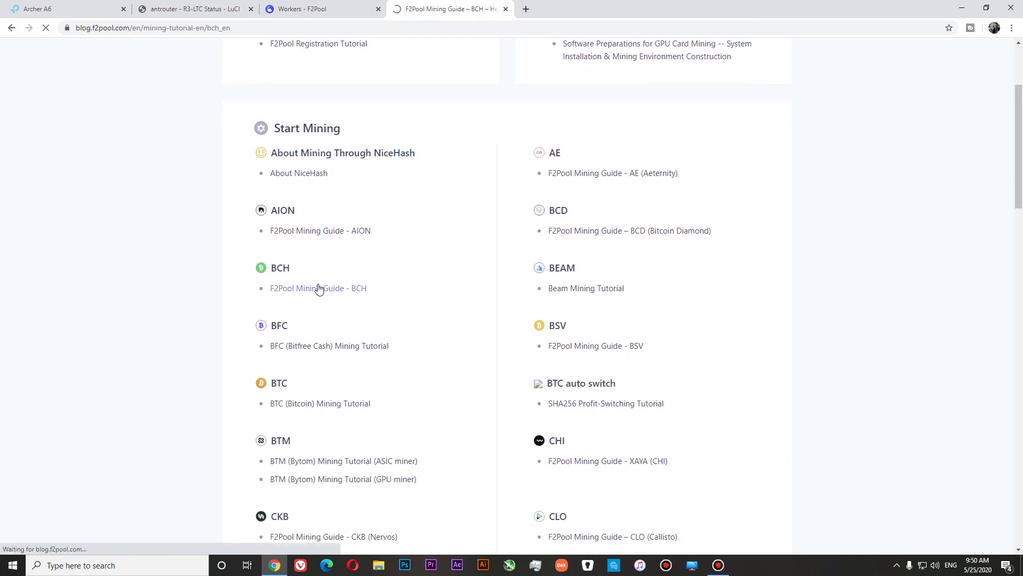
scroll(443, 305, "down", 7)
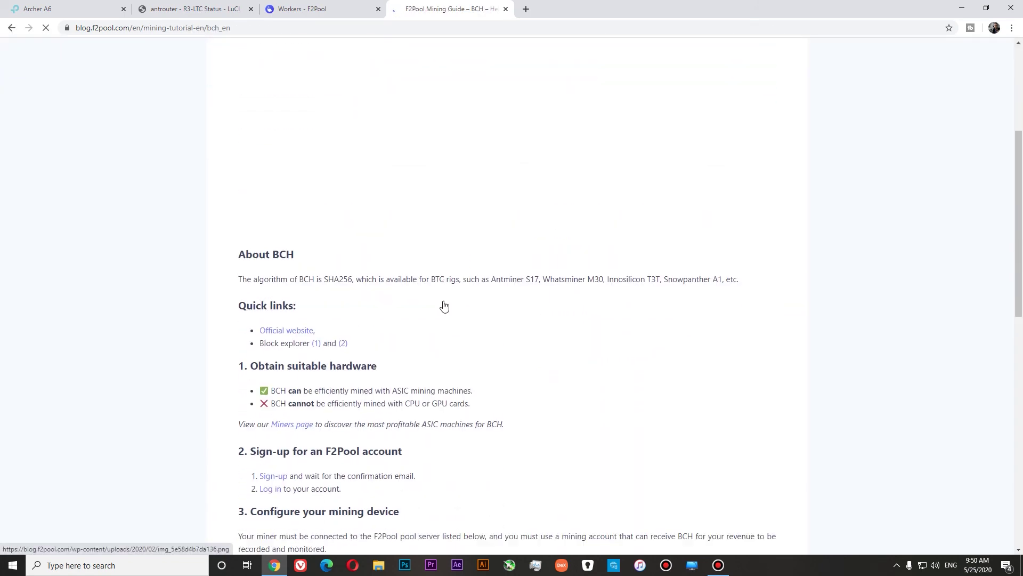
scroll(442, 306, "down", 4)
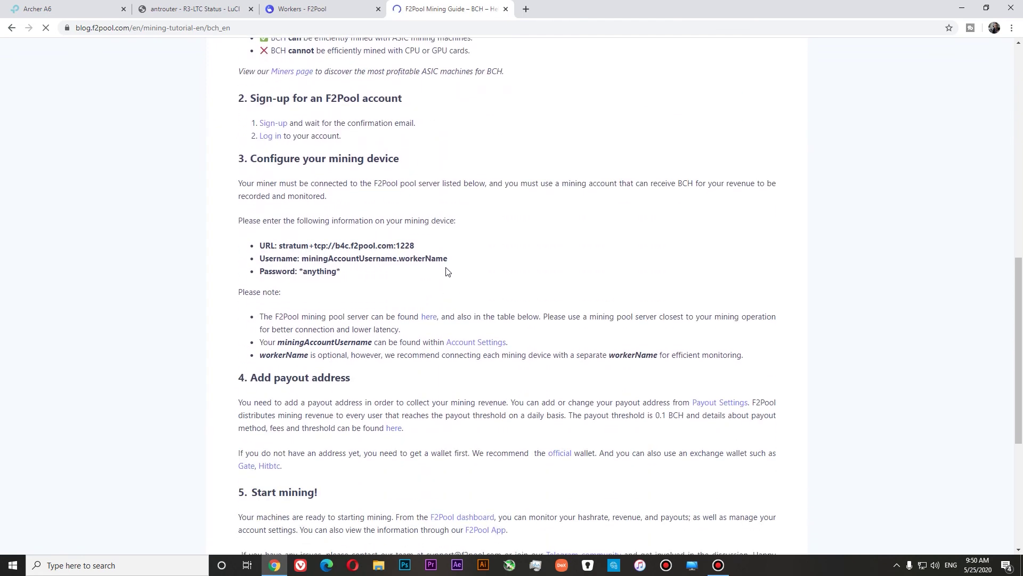